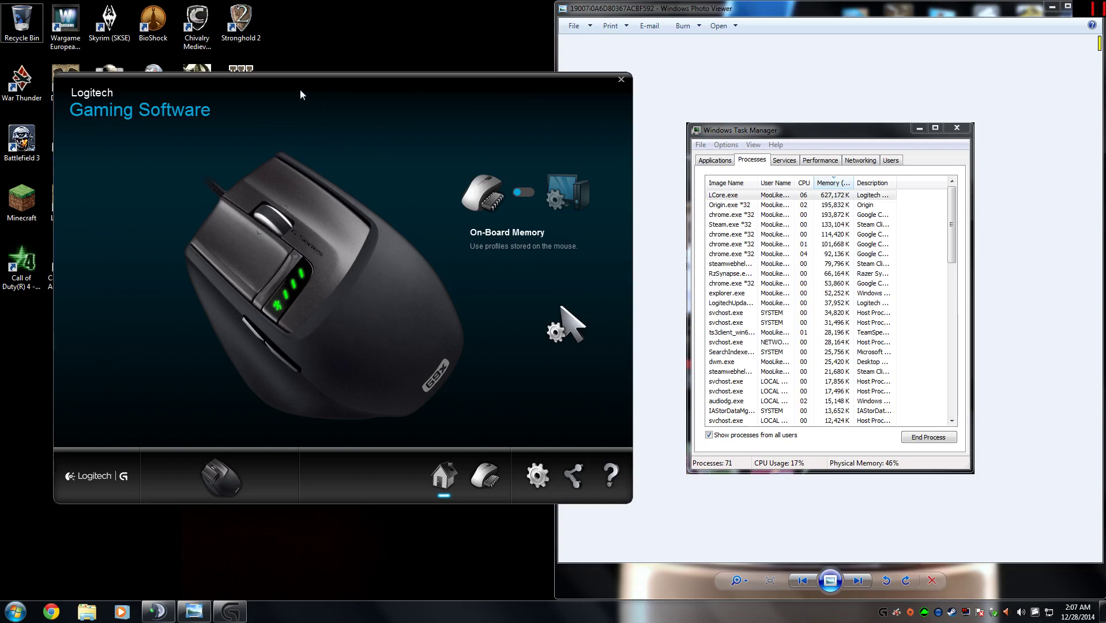
# Move the Logitech Gaming Software window slightly up and to the left
pyautogui.moveTo(299, 89)
pyautogui.mouseDown()
pyautogui.moveTo(308, 81)
pyautogui.moveTo(271, 63)
pyautogui.moveTo(287, 80)
pyautogui.mouseUp()
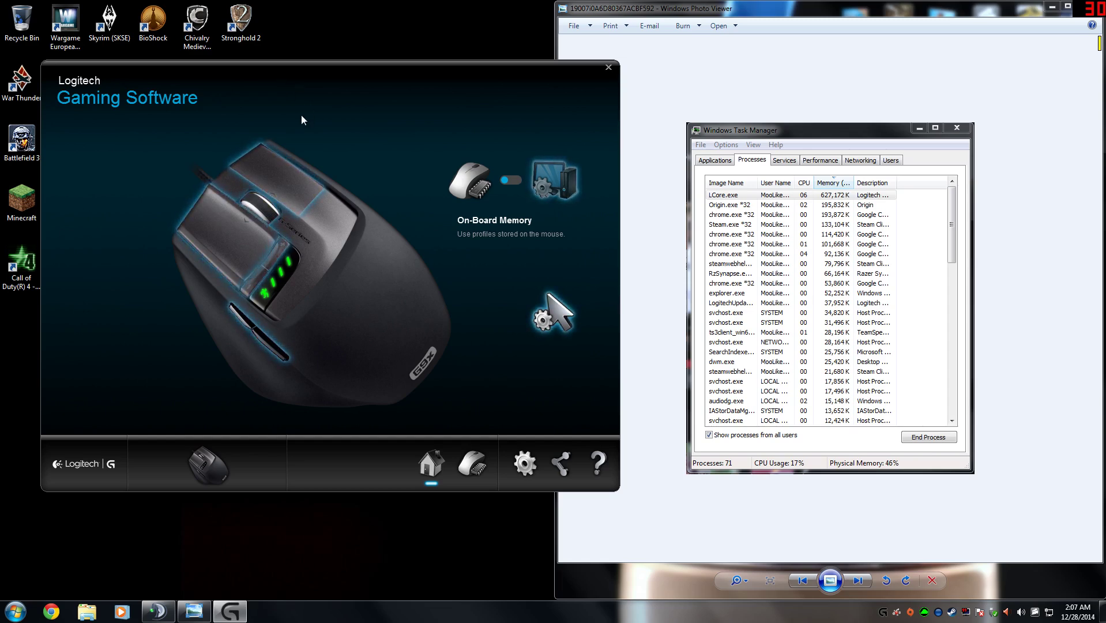
# Start Task Manager from the taskbar and select LCore.exe to watch its memory near 99,000 K
pyautogui.rightClick(402, 620)
pyautogui.click(444, 584)
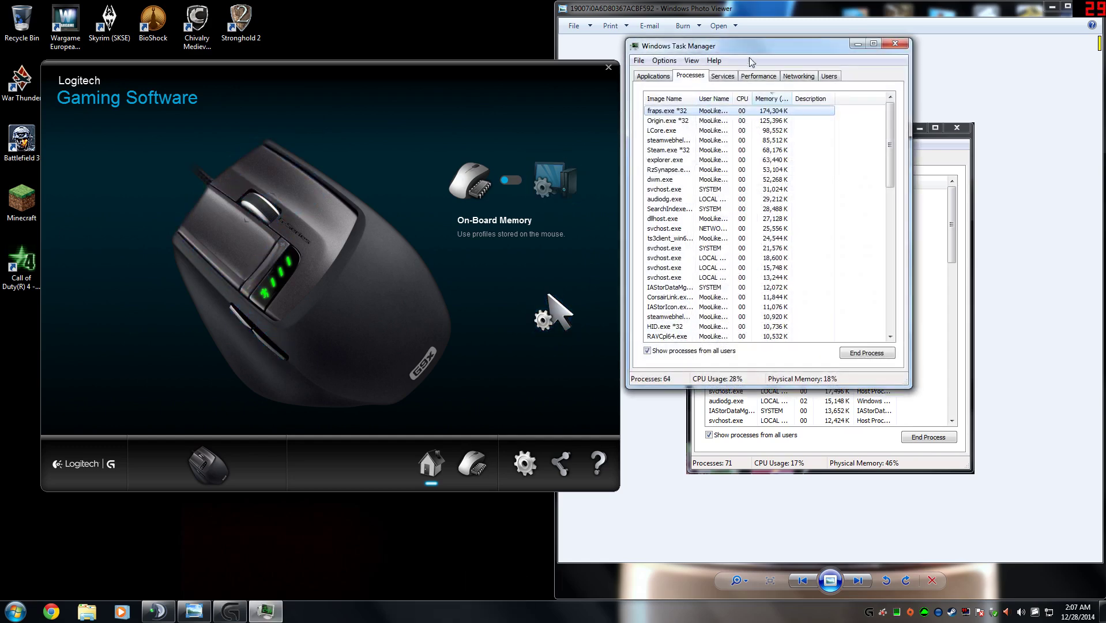
pyautogui.click(752, 146)
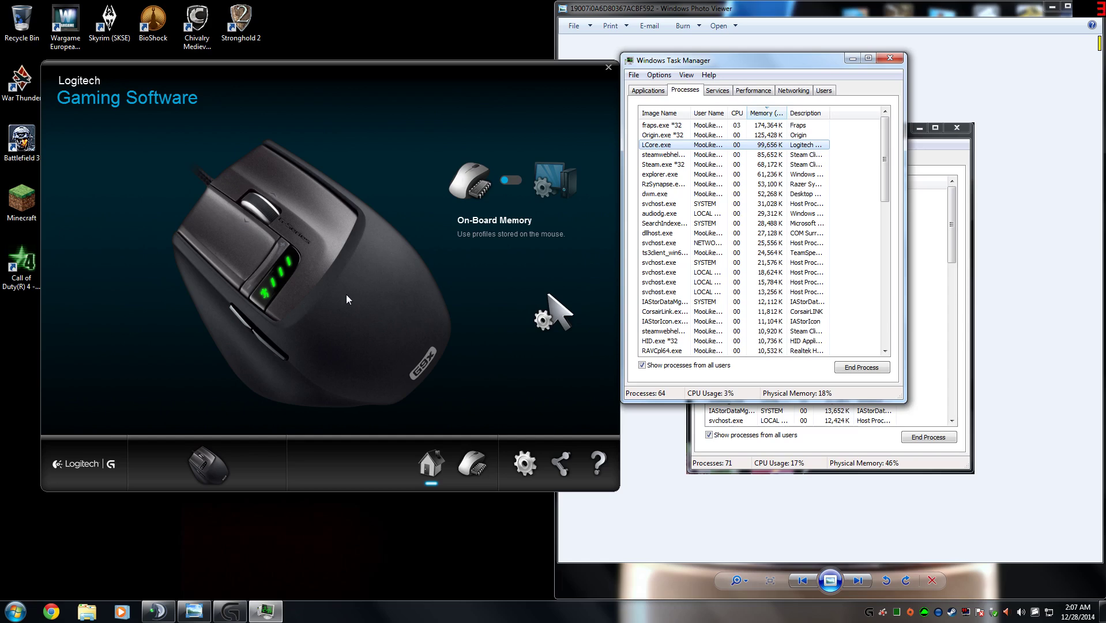
# Close the live Task Manager and bring forward the saved screenshot showing LCore.exe at 627,172 K
pyautogui.click(888, 59)
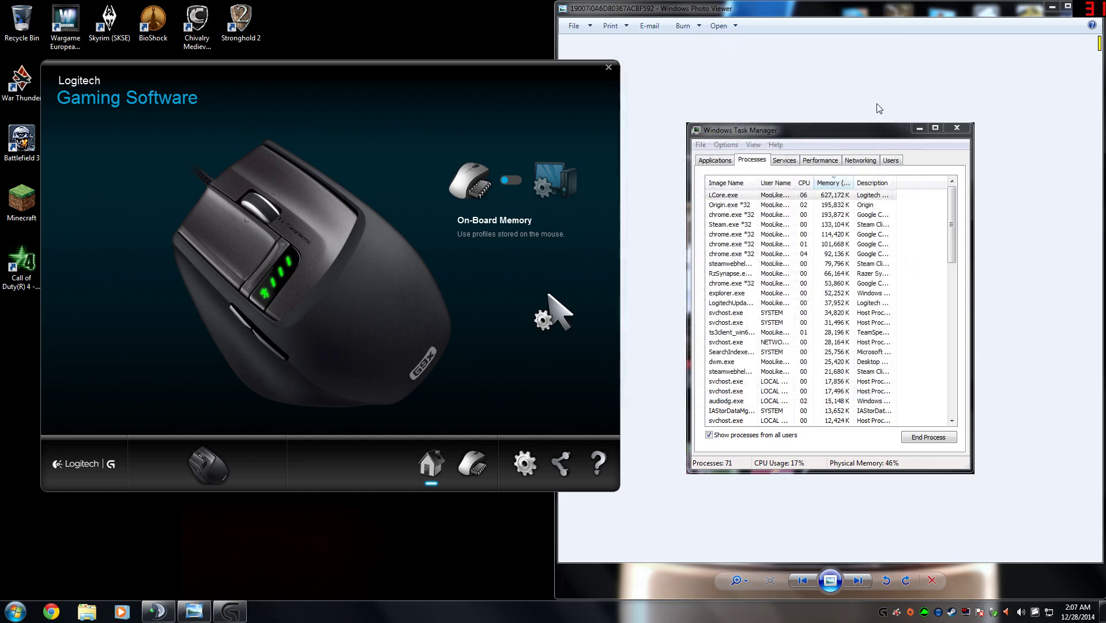
pyautogui.click(876, 106)
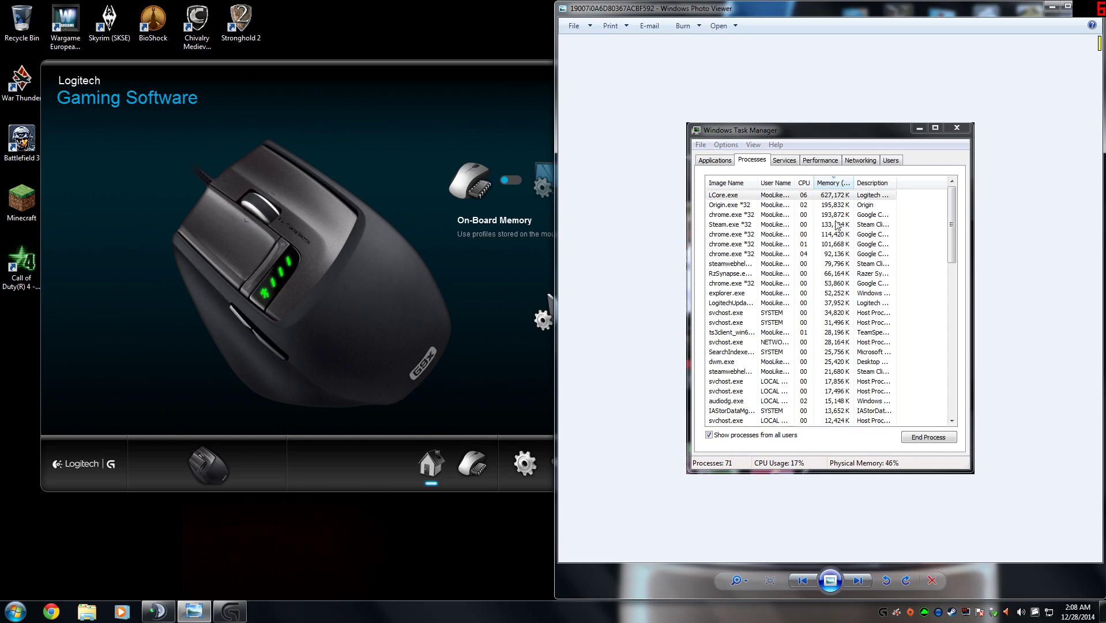
# Restore and close the Photo Viewer screenshot, then close Logitech Gaming Software
pyautogui.doubleClick(1035, 14)
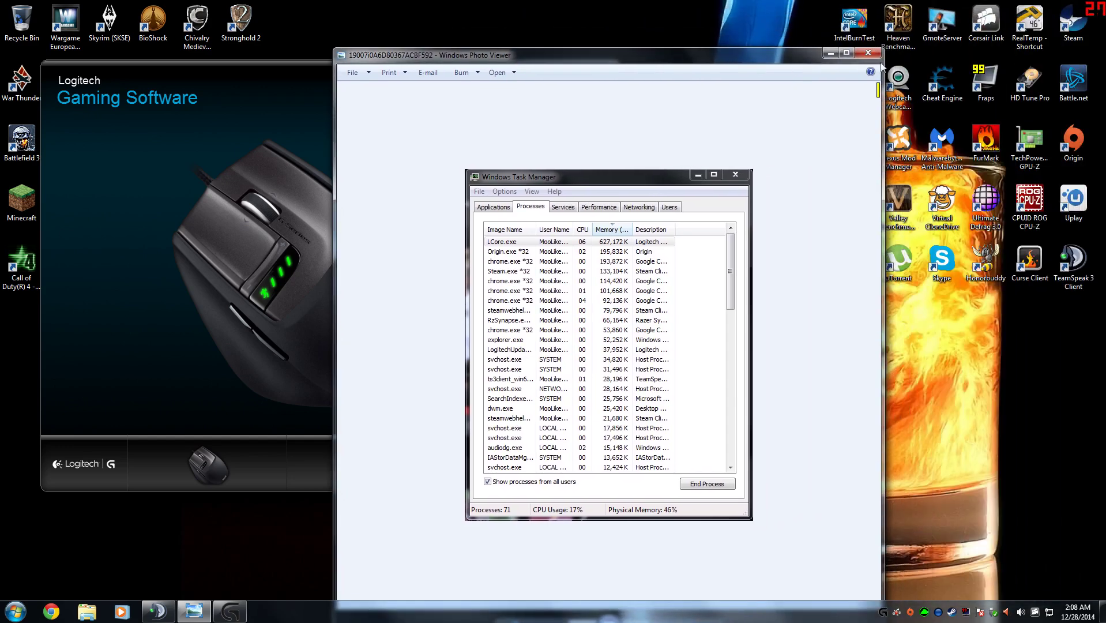
pyautogui.click(867, 53)
pyautogui.click(612, 71)
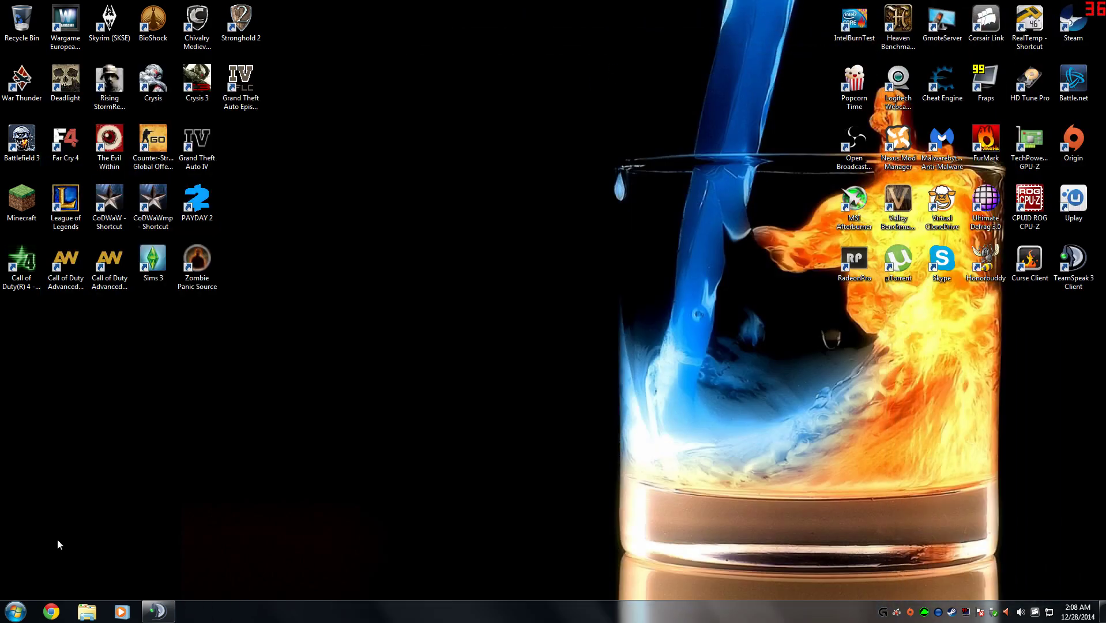
# Open Control Panel from the Start menu and move its window to the left
pyautogui.press('super')
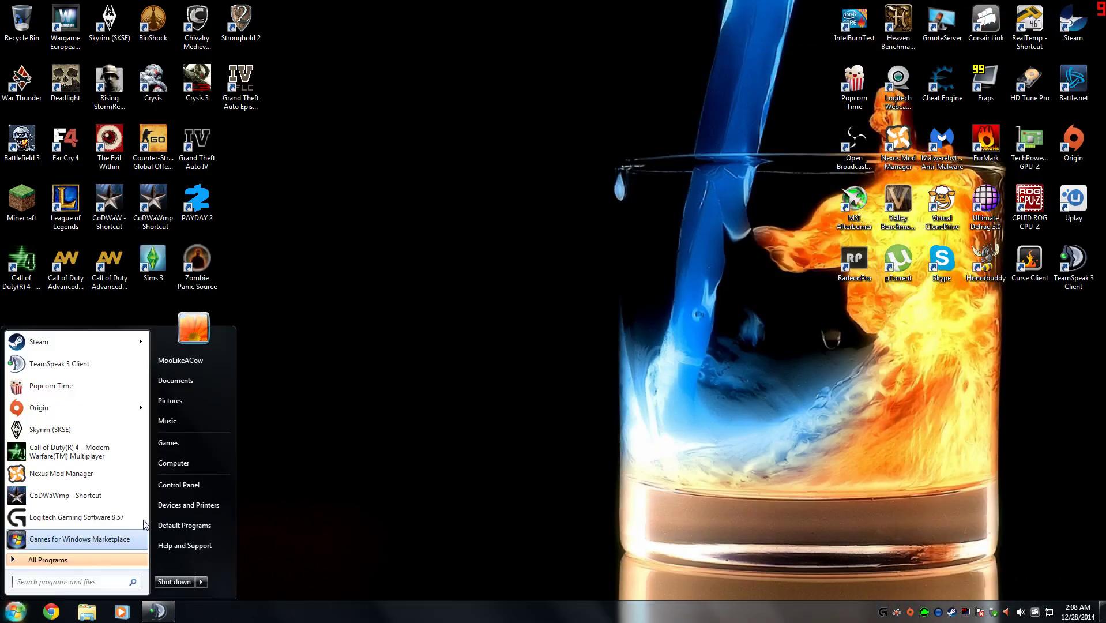
pyautogui.click(420, 451)
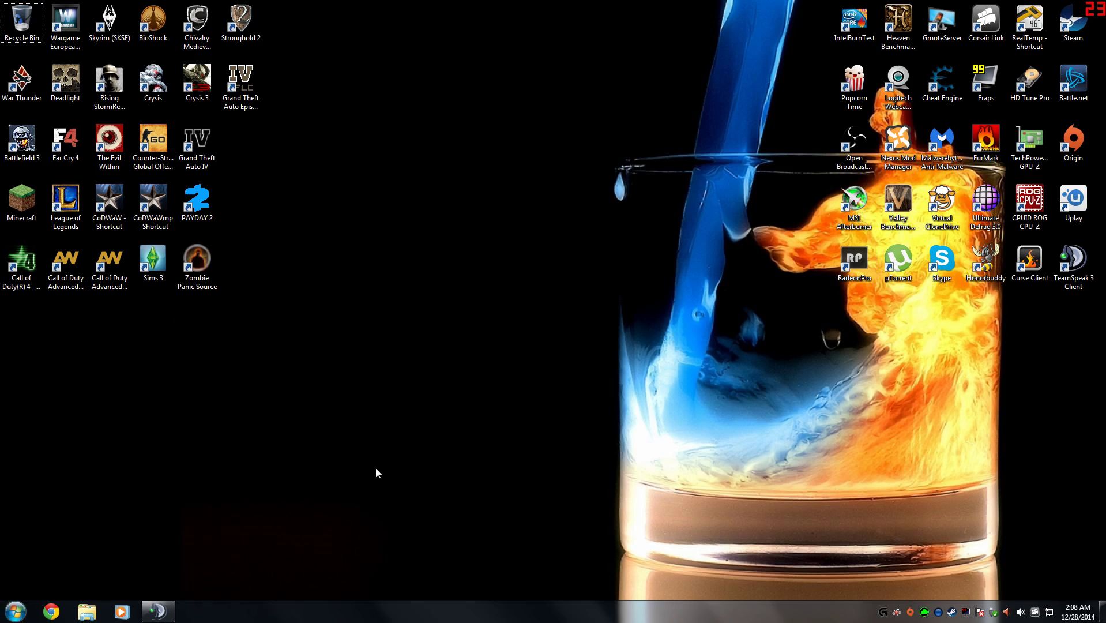
pyautogui.click(21, 613)
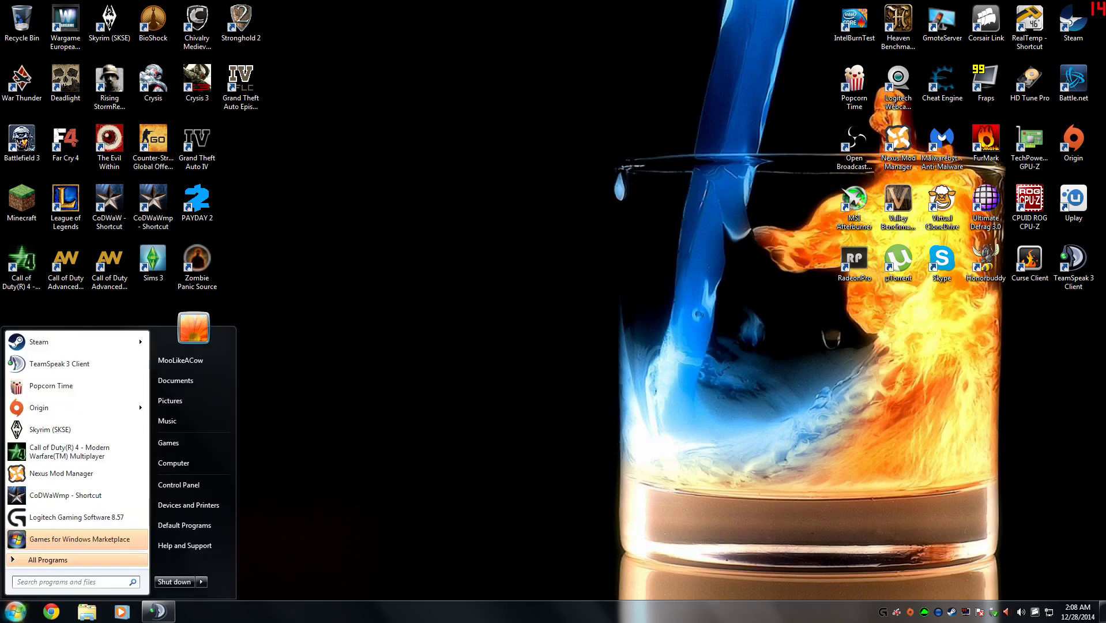
pyautogui.click(180, 484)
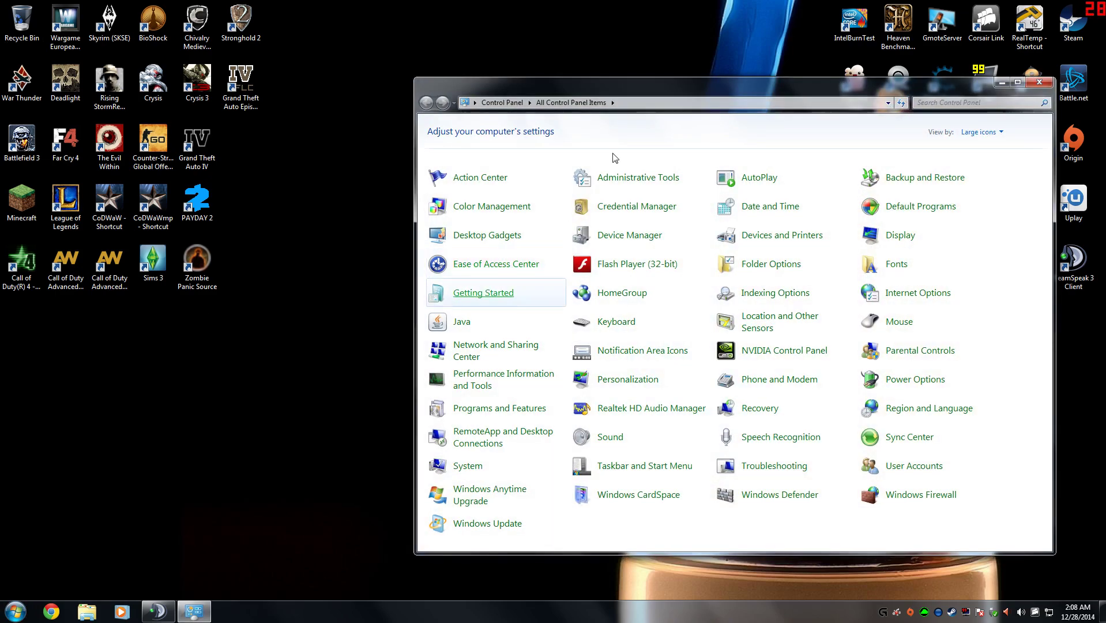
pyautogui.moveTo(616, 85); pyautogui.dragTo(396, 69)
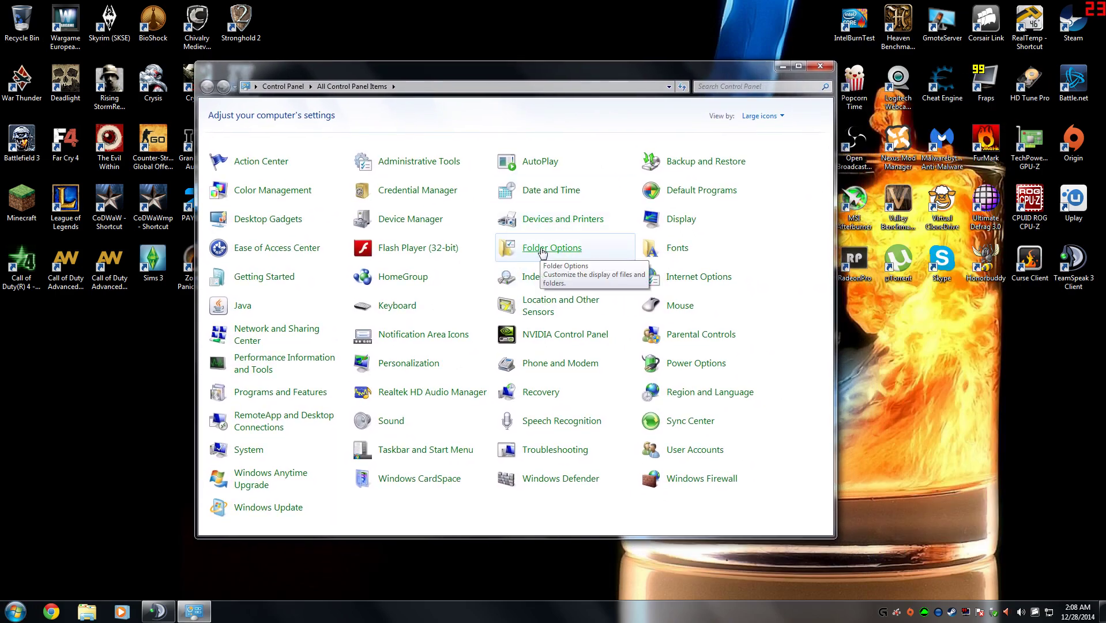
# Turn on 'Show hidden files, folders, and drives' in Folder Options, then close Control Panel
pyautogui.click(543, 253)
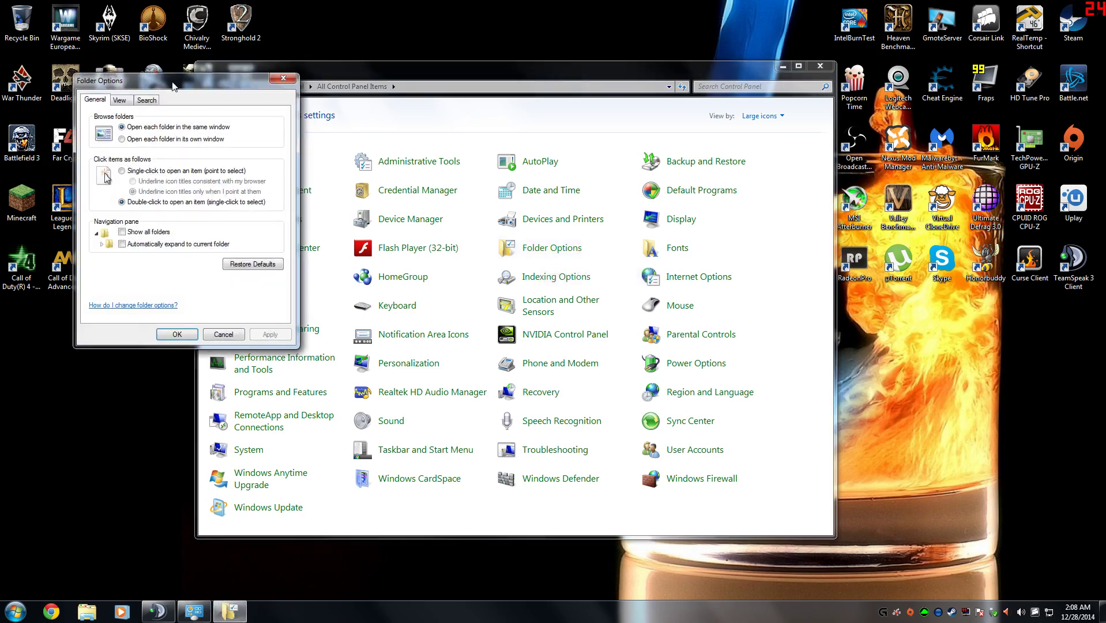
pyautogui.moveTo(107, 81); pyautogui.dragTo(185, 119)
pyautogui.click(195, 132)
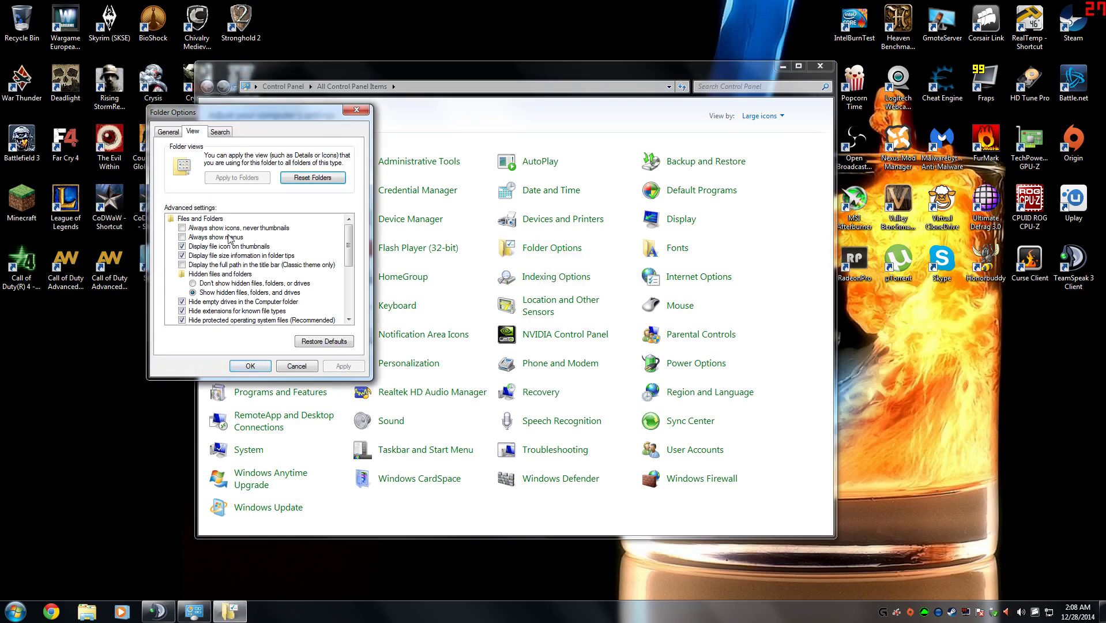
pyautogui.scroll(-3, 348, 245)
pyautogui.scroll(3, 348, 245)
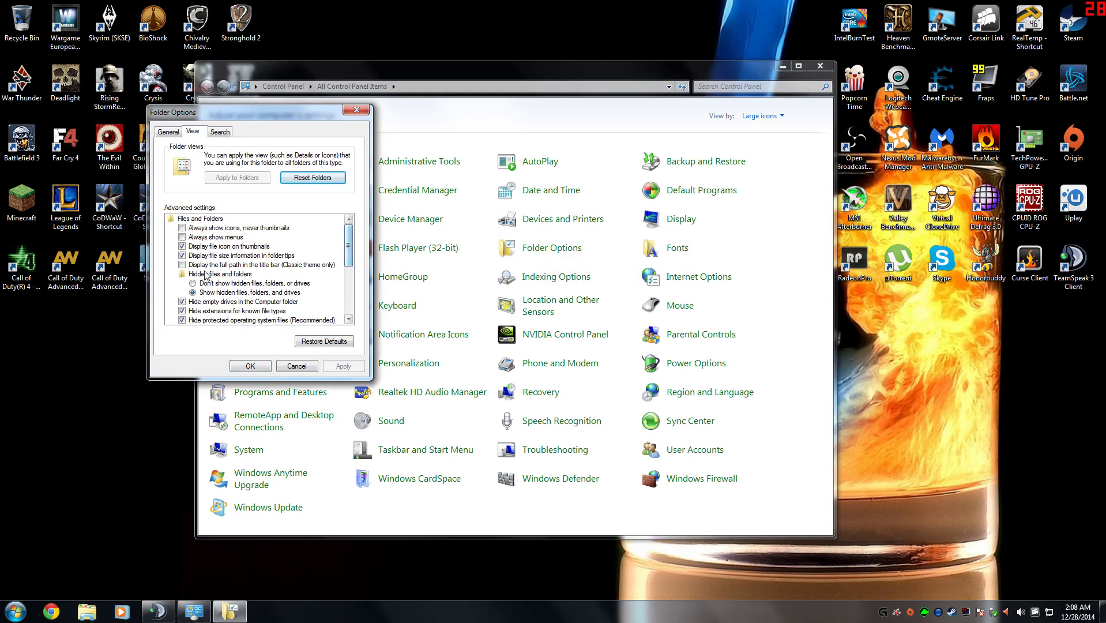
pyautogui.click(198, 276)
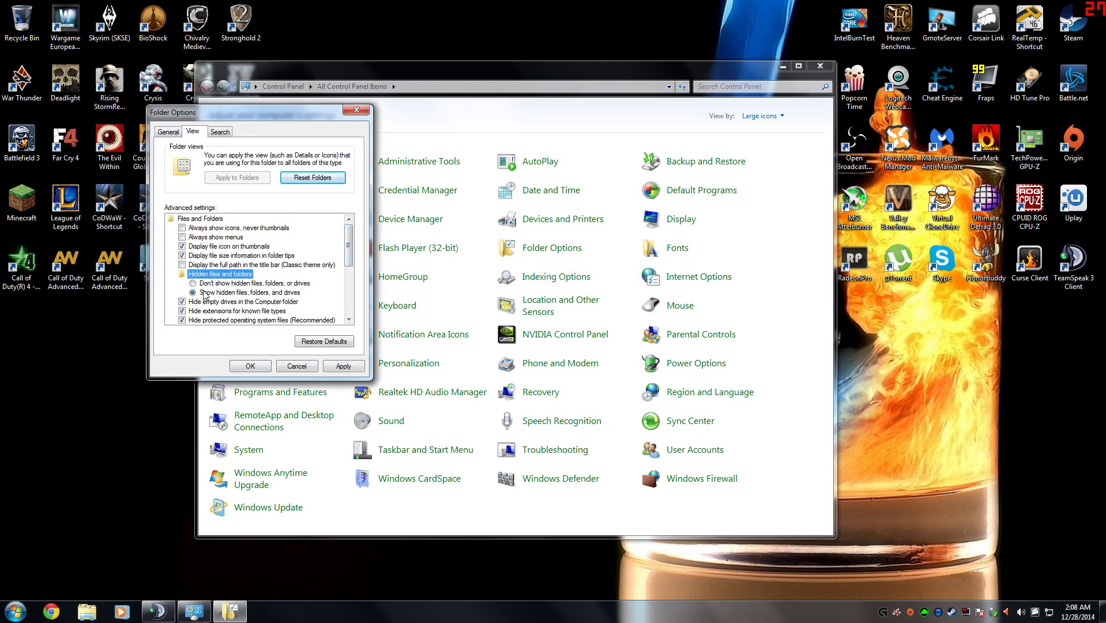
pyautogui.click(198, 294)
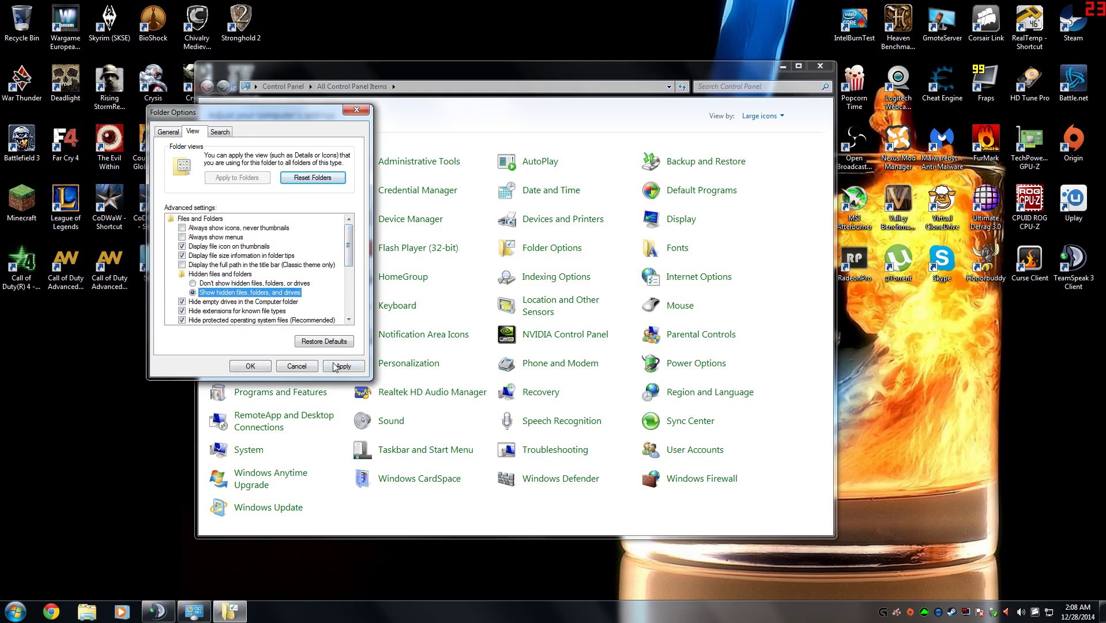
pyautogui.click(247, 369)
pyautogui.click(818, 66)
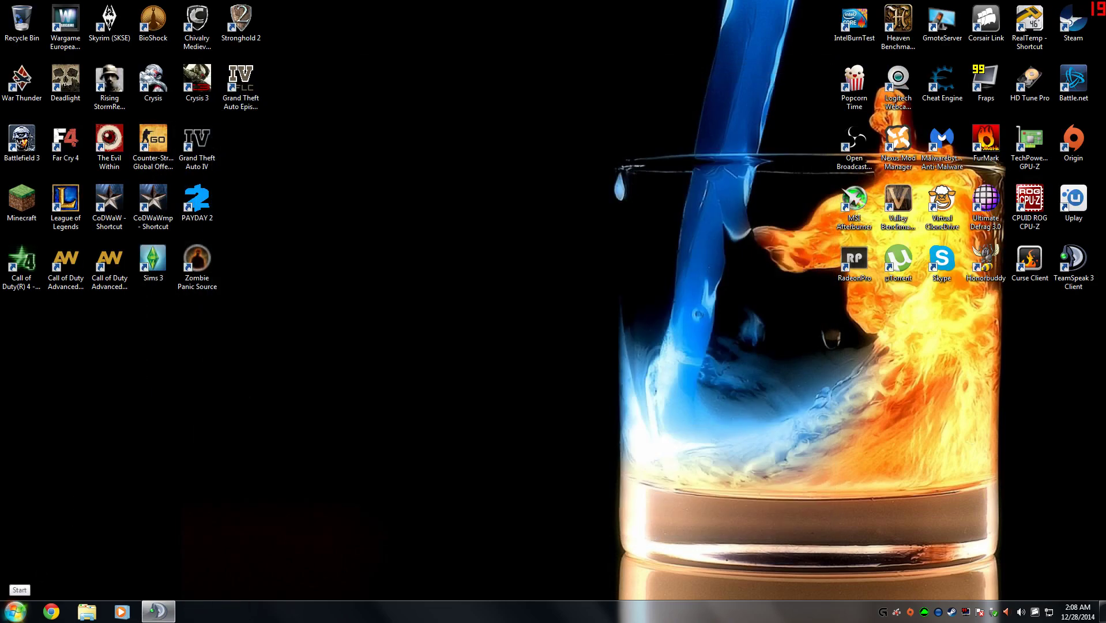
# Open Computer and browse Local Disk (C:) into Users and the user's profile folder
pyautogui.click(16, 610)
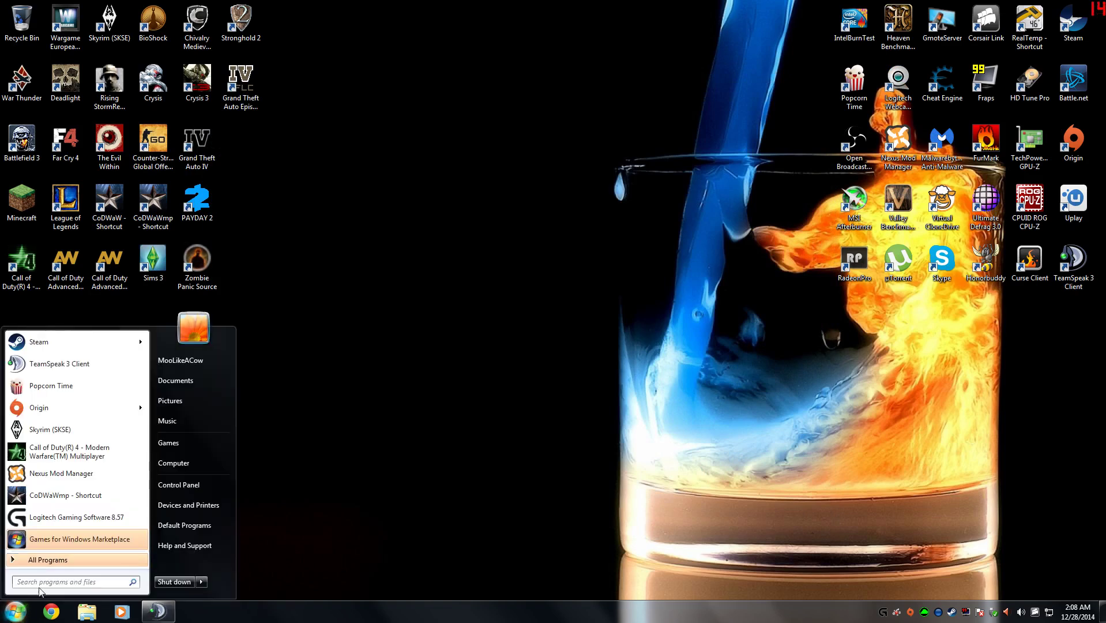
pyautogui.click(179, 462)
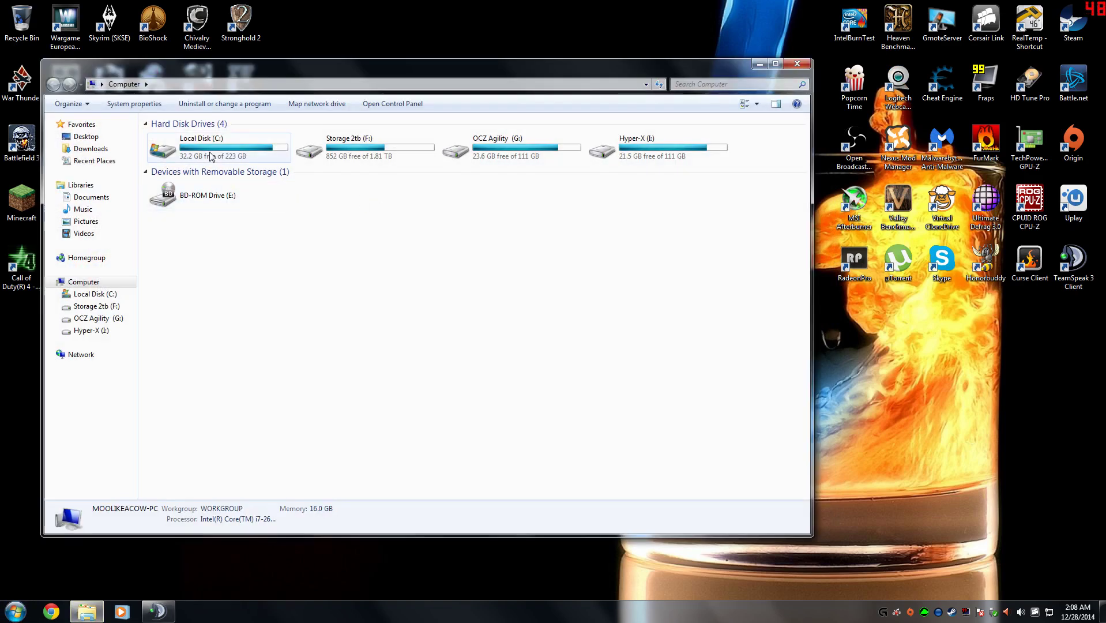
pyautogui.doubleClick(212, 151)
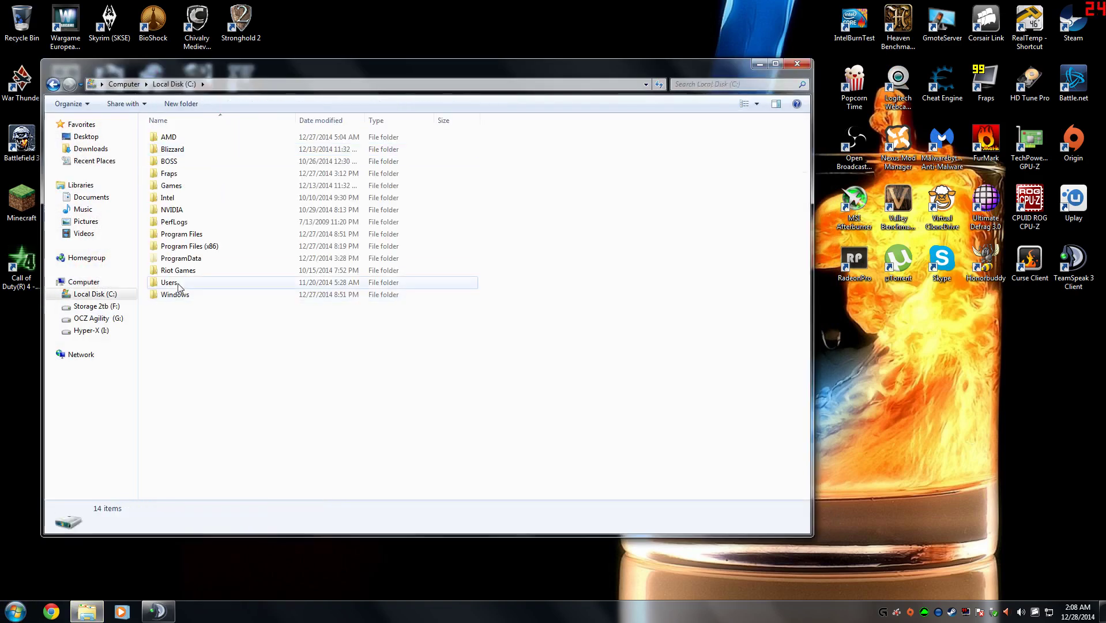
pyautogui.doubleClick(179, 282)
pyautogui.click(188, 162)
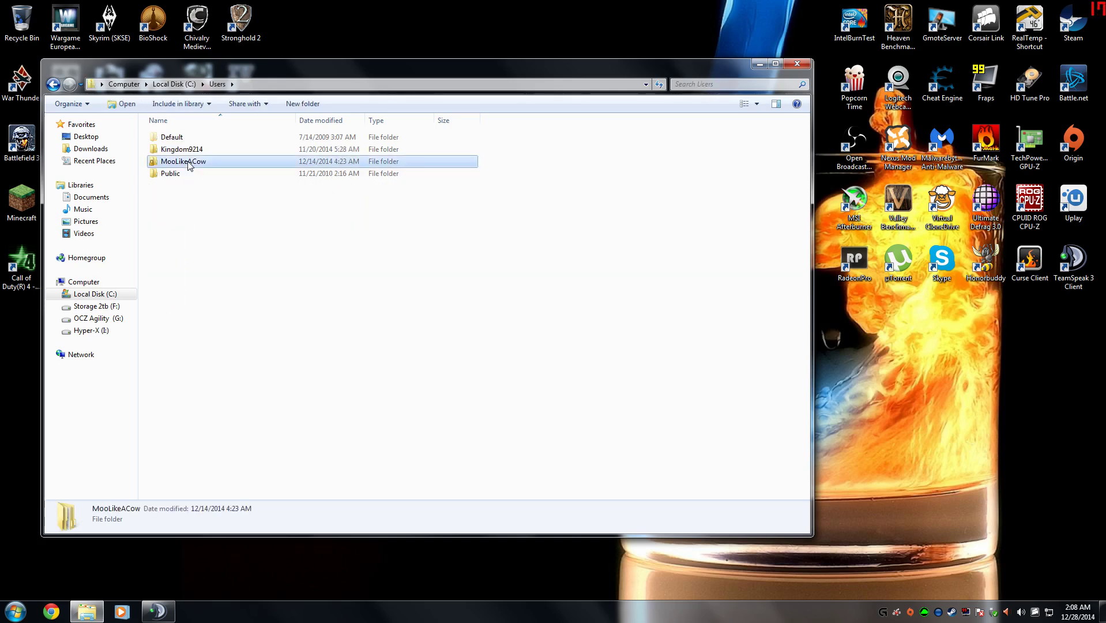
pyautogui.doubleClick(188, 162)
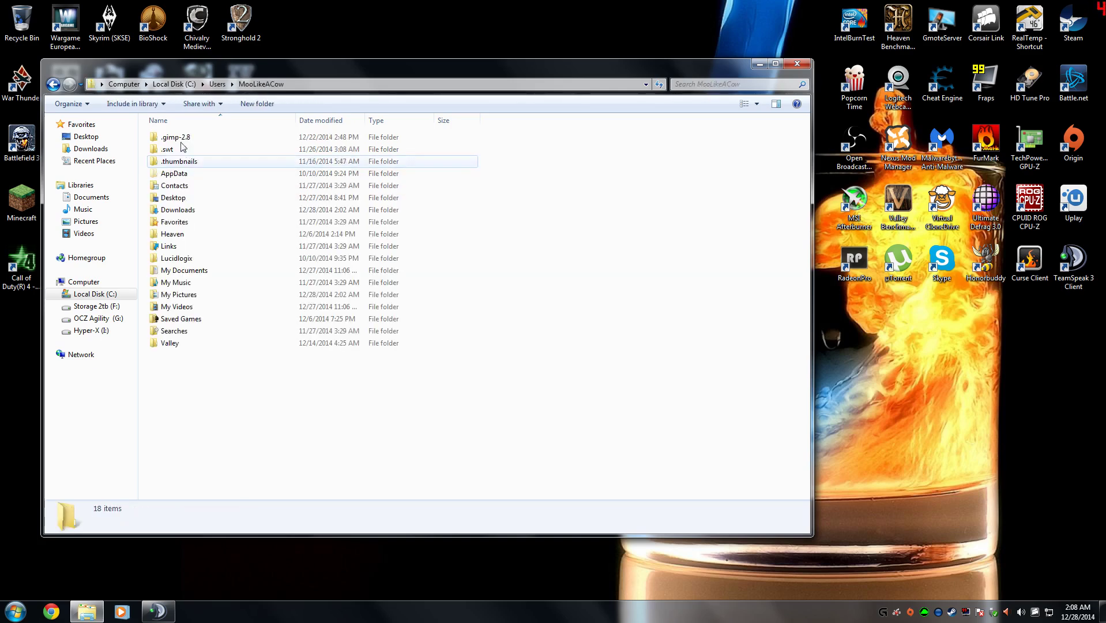
# Continue into AppData\Local\Logitech\Logitech Gaming Software and select settings.json
pyautogui.doubleClick(183, 173)
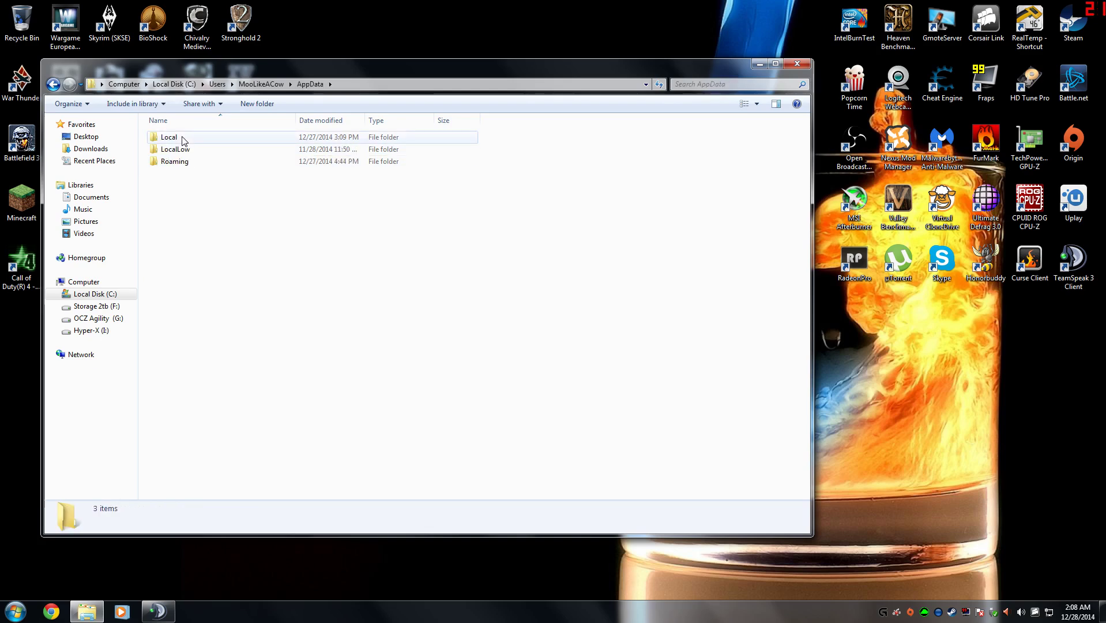
pyautogui.doubleClick(182, 140)
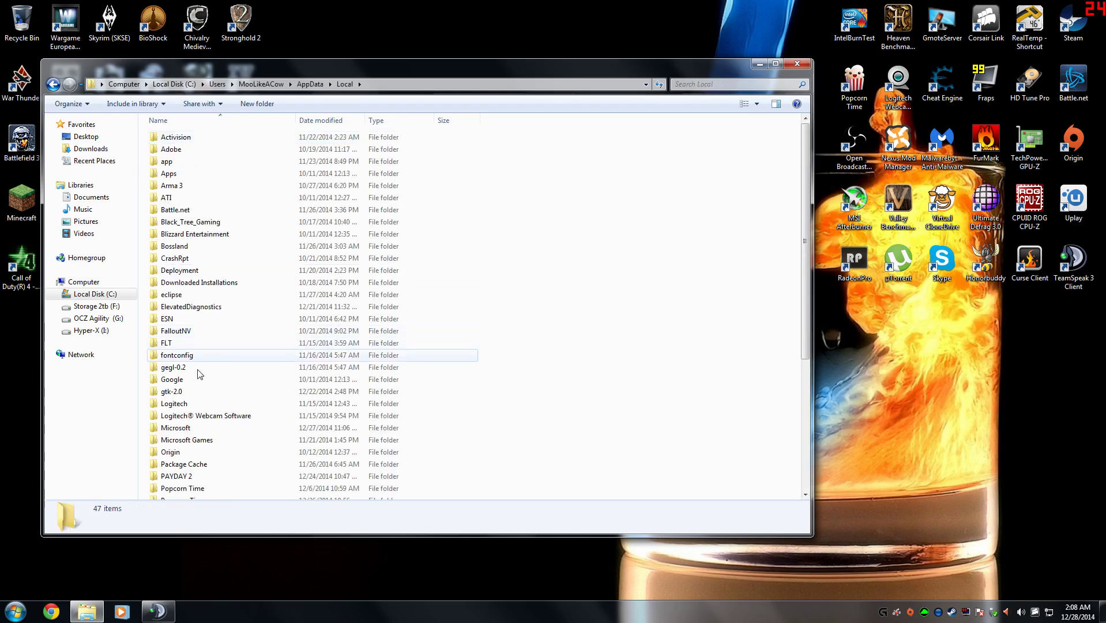
pyautogui.doubleClick(191, 404)
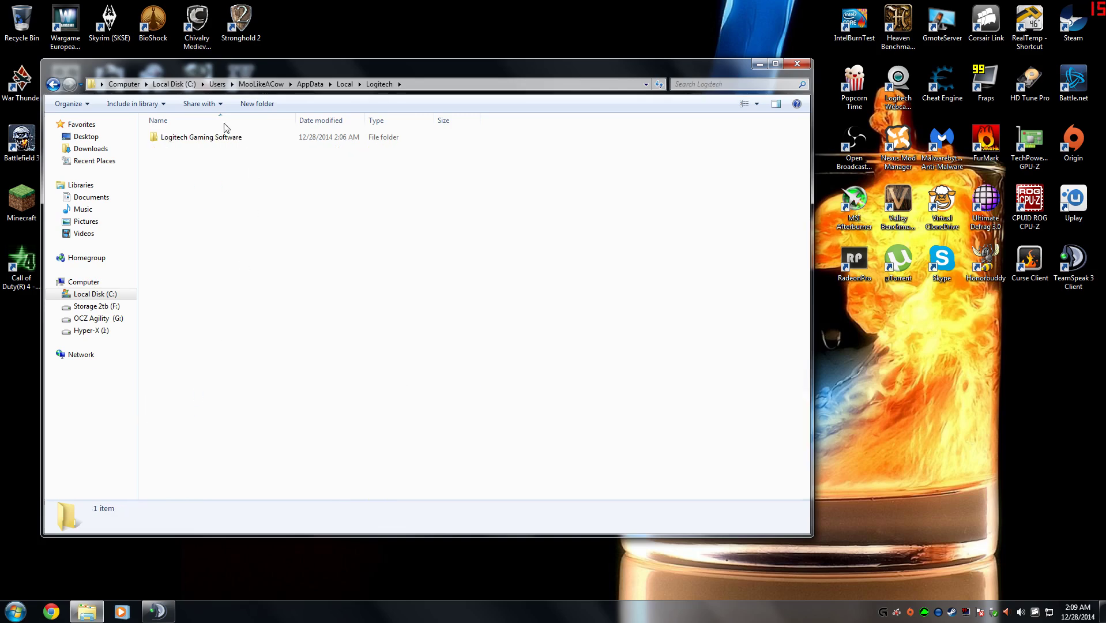
pyautogui.click(218, 140)
pyautogui.doubleClick(218, 140)
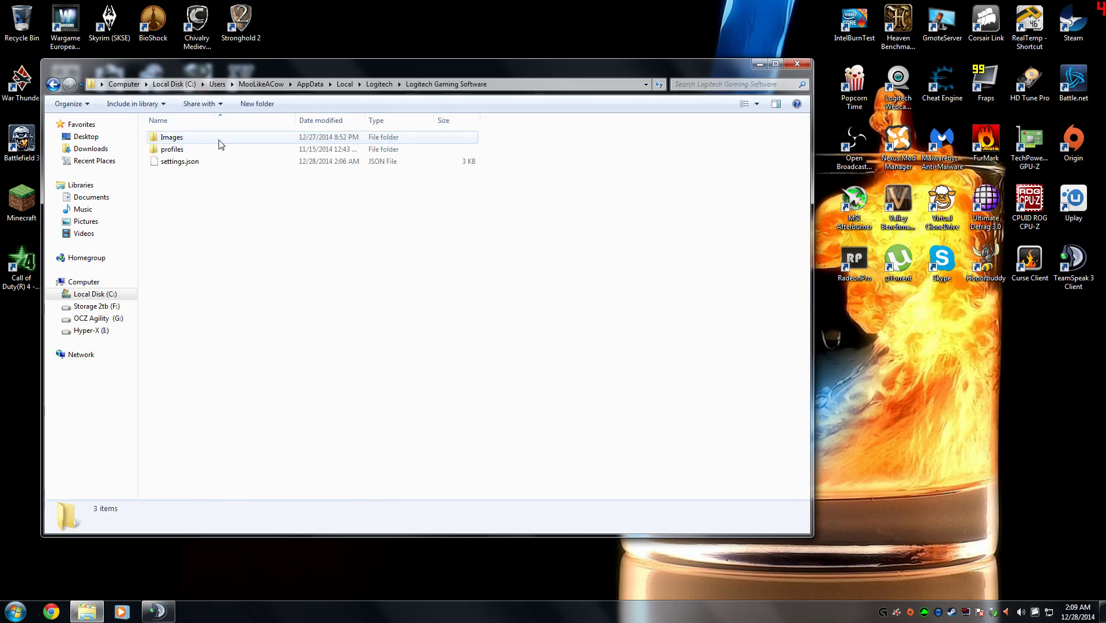
pyautogui.click(204, 163)
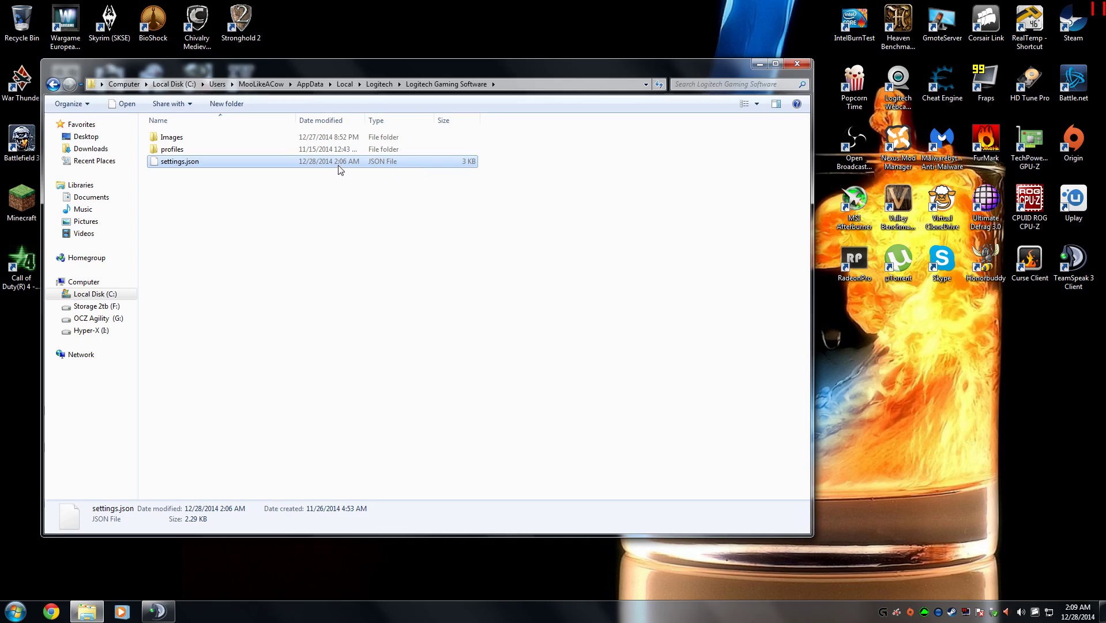
# Delete settings.json, empty it permanently from the Recycle Bin, and close the folder window
pyautogui.press('Delete')
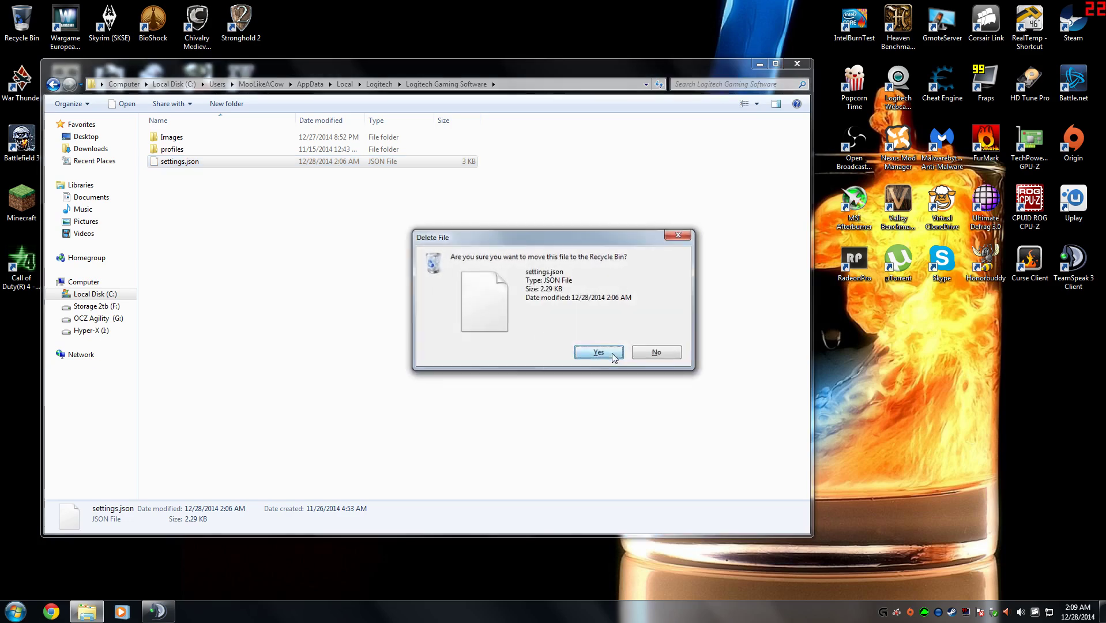
pyautogui.click(598, 354)
pyautogui.rightClick(21, 29)
pyautogui.click(58, 48)
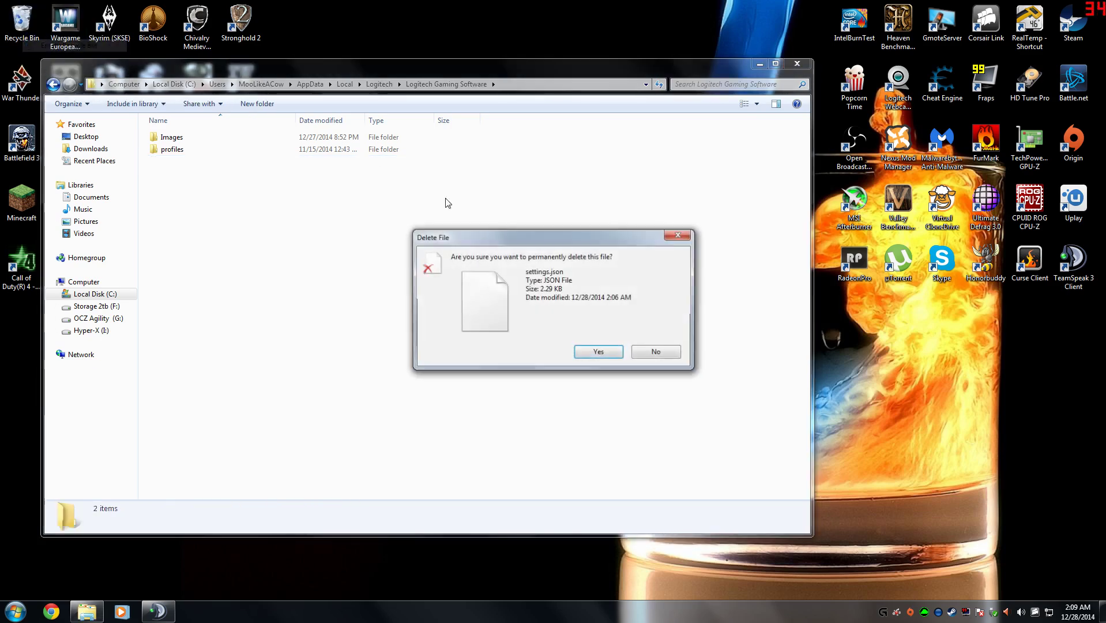
pyautogui.click(600, 351)
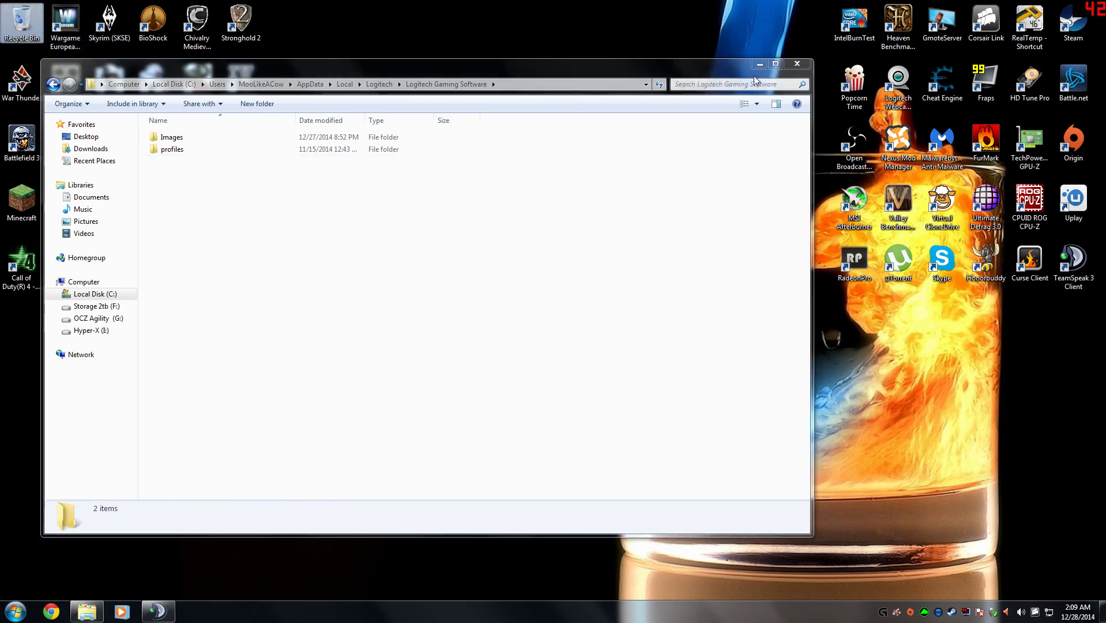
pyautogui.click(797, 64)
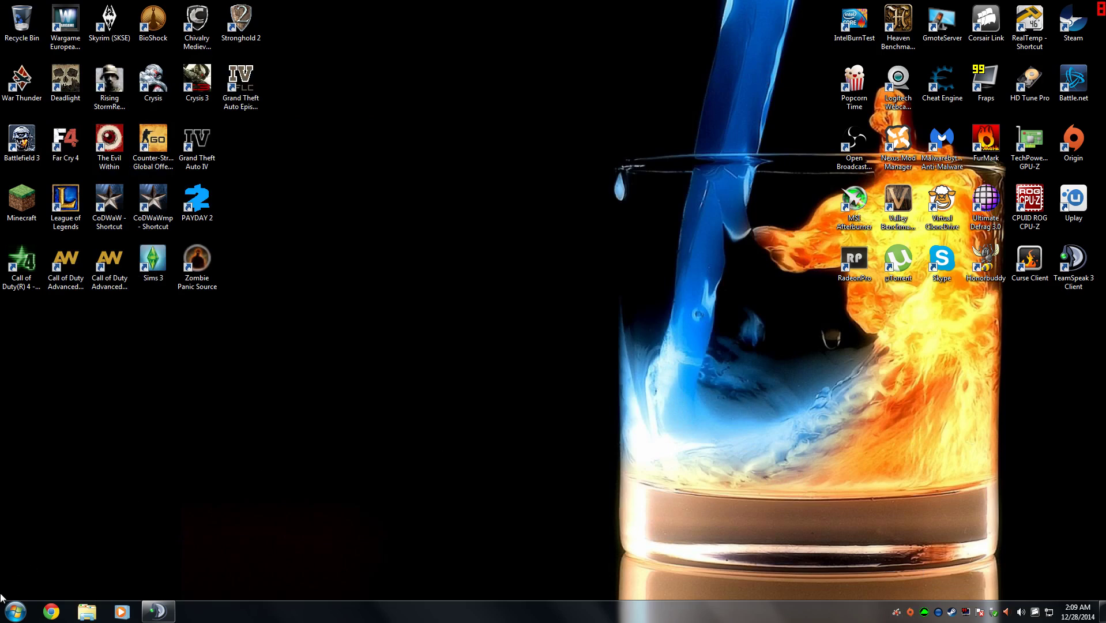
# Launch Logitech Gaming Software 8.57 from the Start menu
pyautogui.click(15, 611)
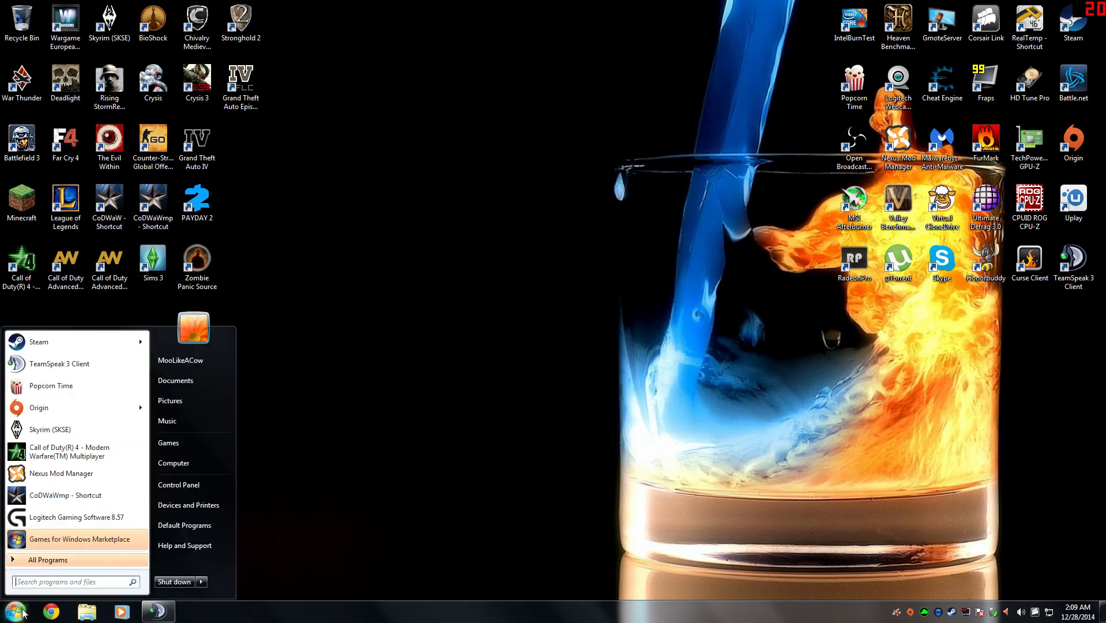
pyautogui.click(43, 518)
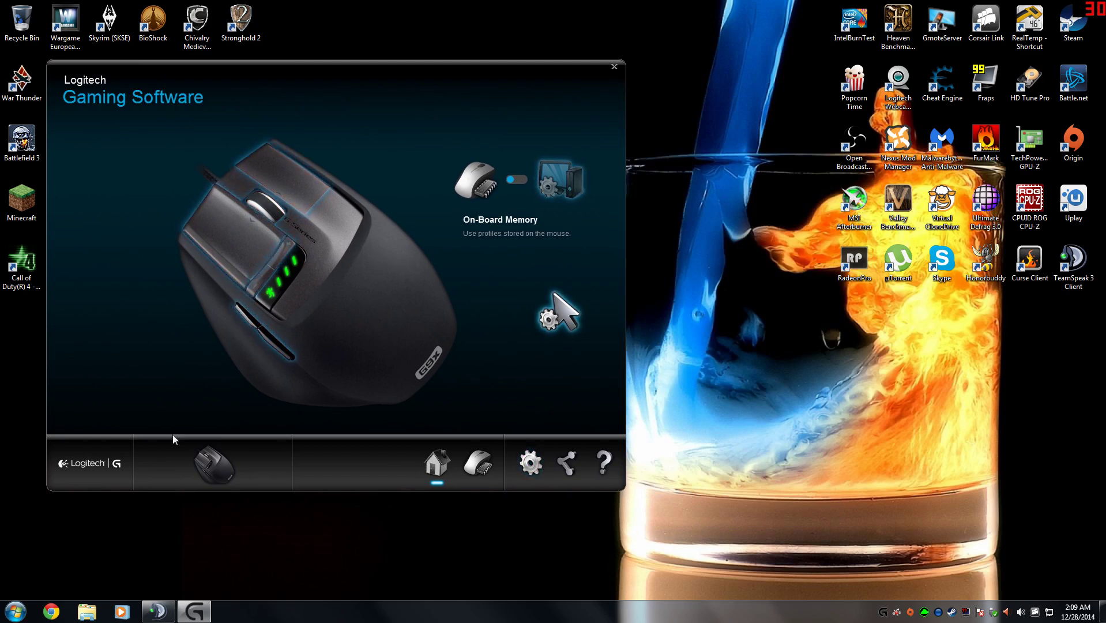
# Uncheck Mobile Service Enable on the Arx Control settings tab and confirm with OK
pyautogui.click(531, 465)
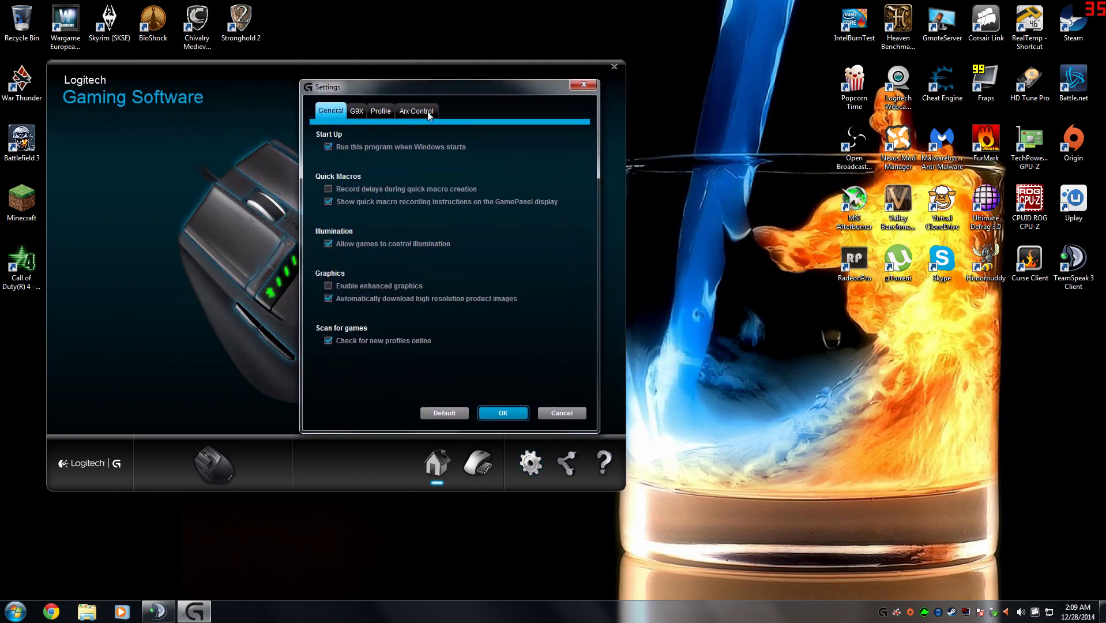
pyautogui.click(420, 112)
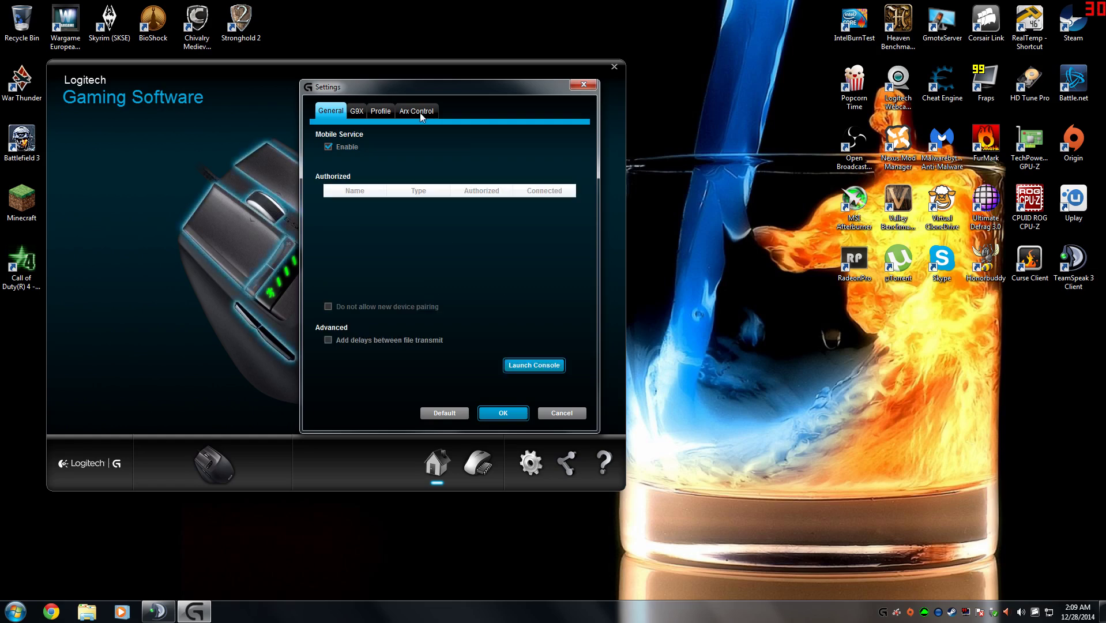
pyautogui.click(328, 145)
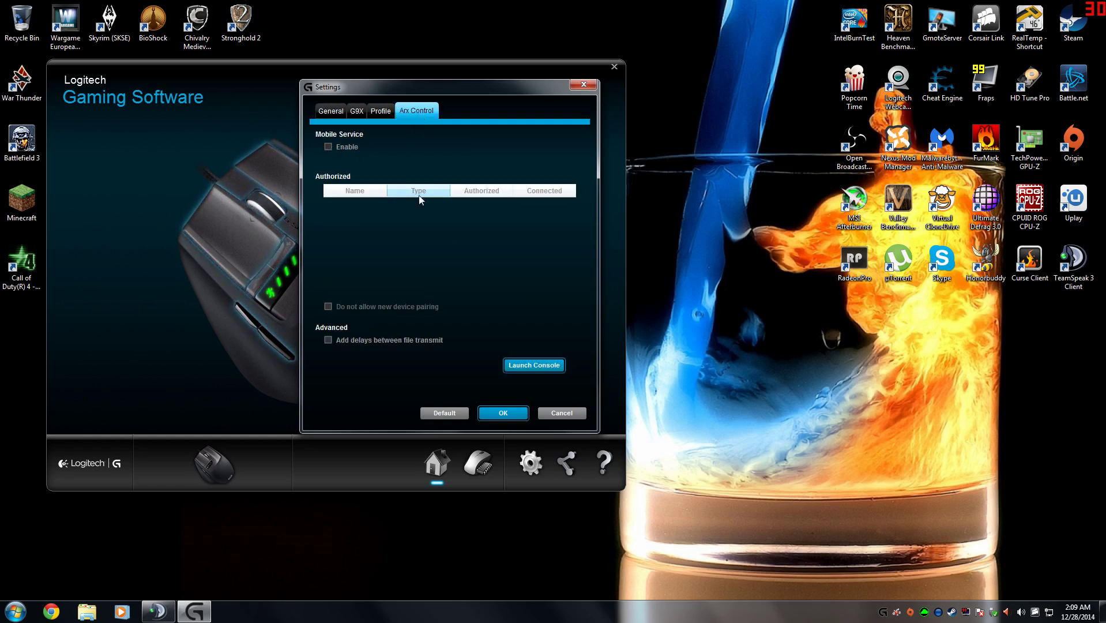
pyautogui.click(503, 413)
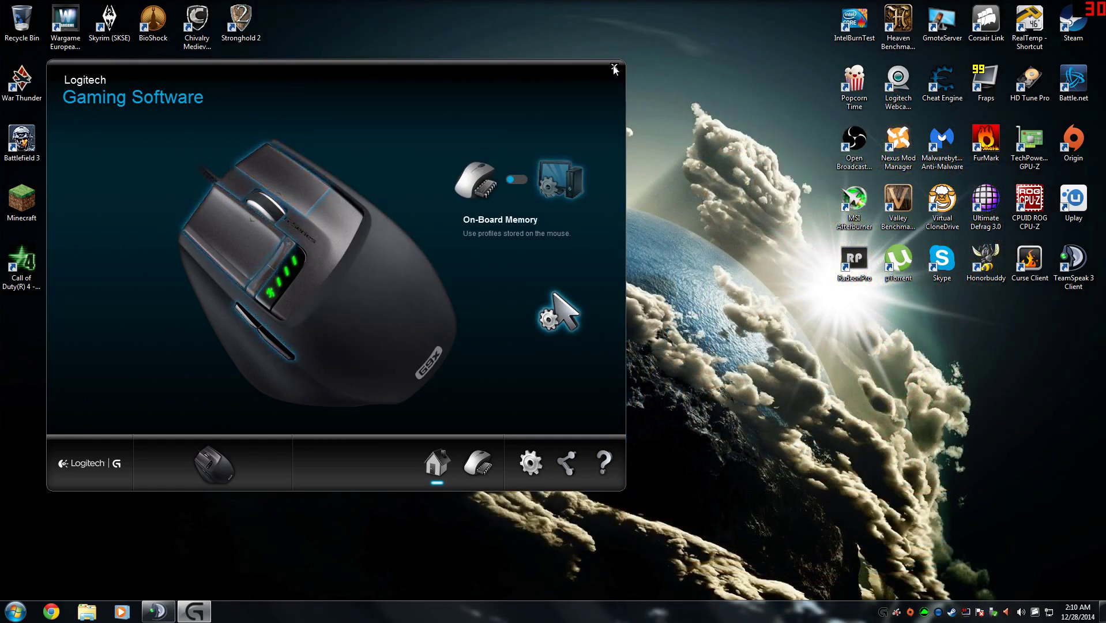
# Close Logitech Gaming Software, reopen Task Manager, select LCore.exe at 82,256 K, and reposition the window
pyautogui.click(614, 66)
pyautogui.rightClick(399, 611)
pyautogui.click(447, 583)
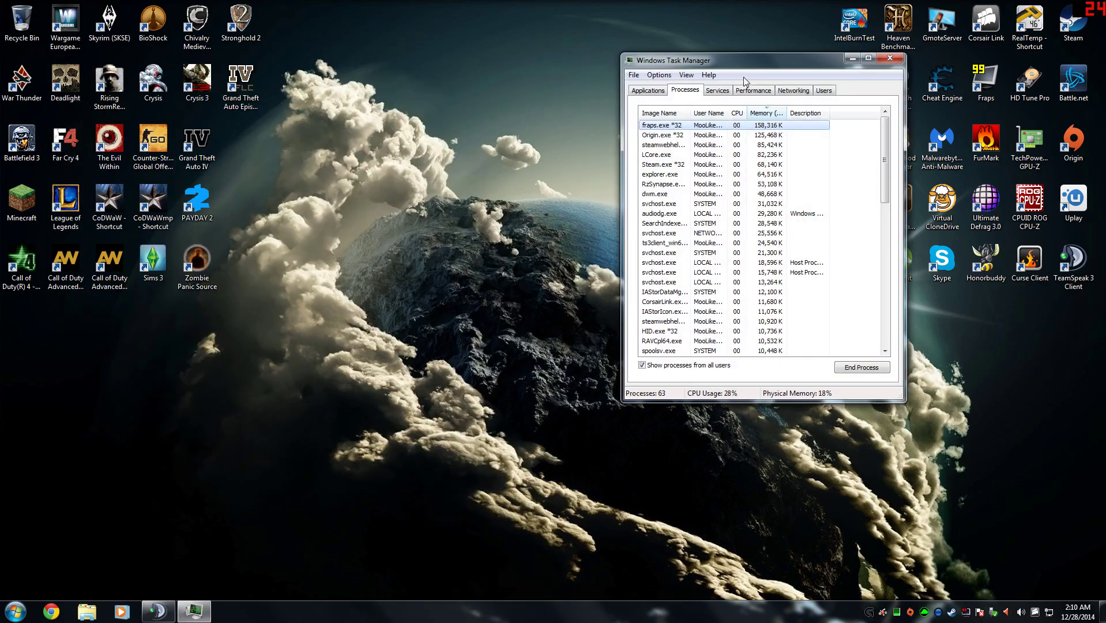
pyautogui.click(568, 197)
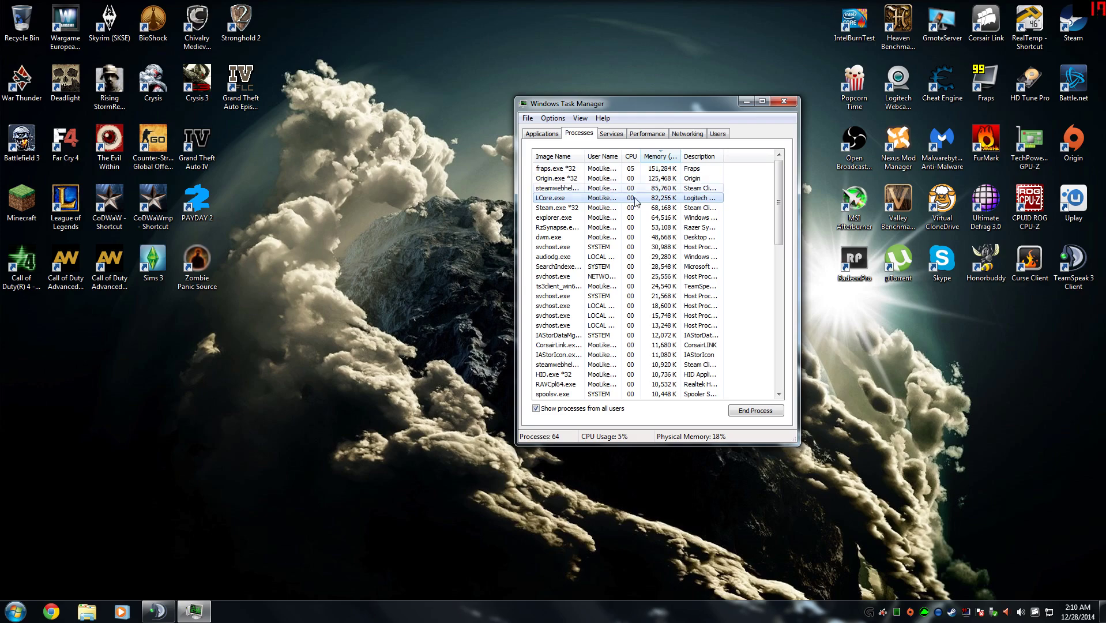
pyautogui.moveTo(660, 103); pyautogui.dragTo(804, 87)
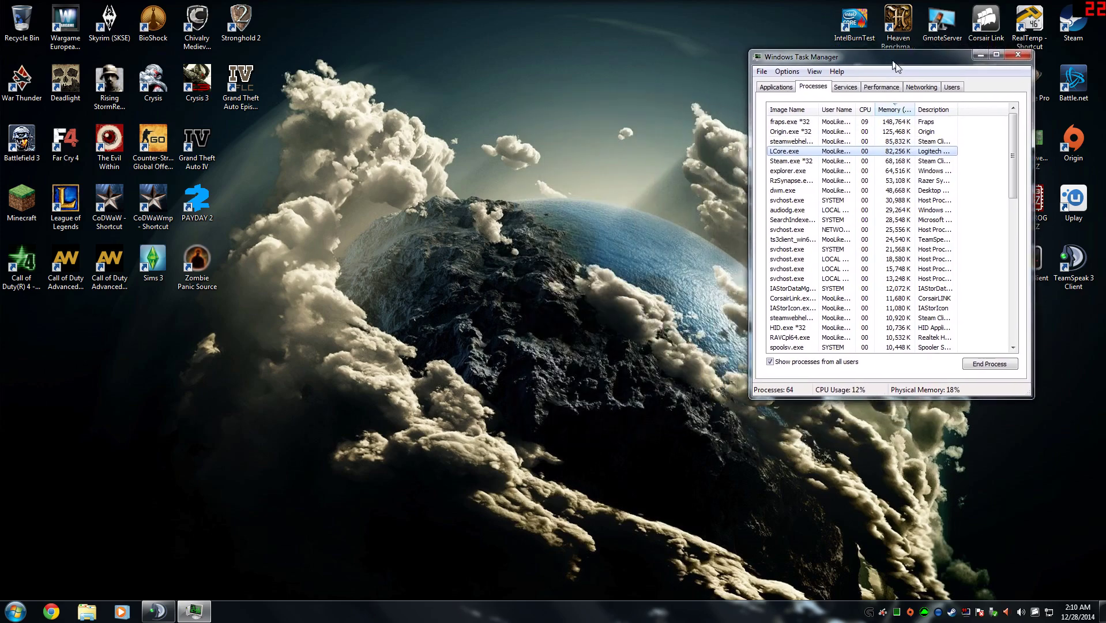
pyautogui.moveTo(895, 66); pyautogui.dragTo(903, 73)
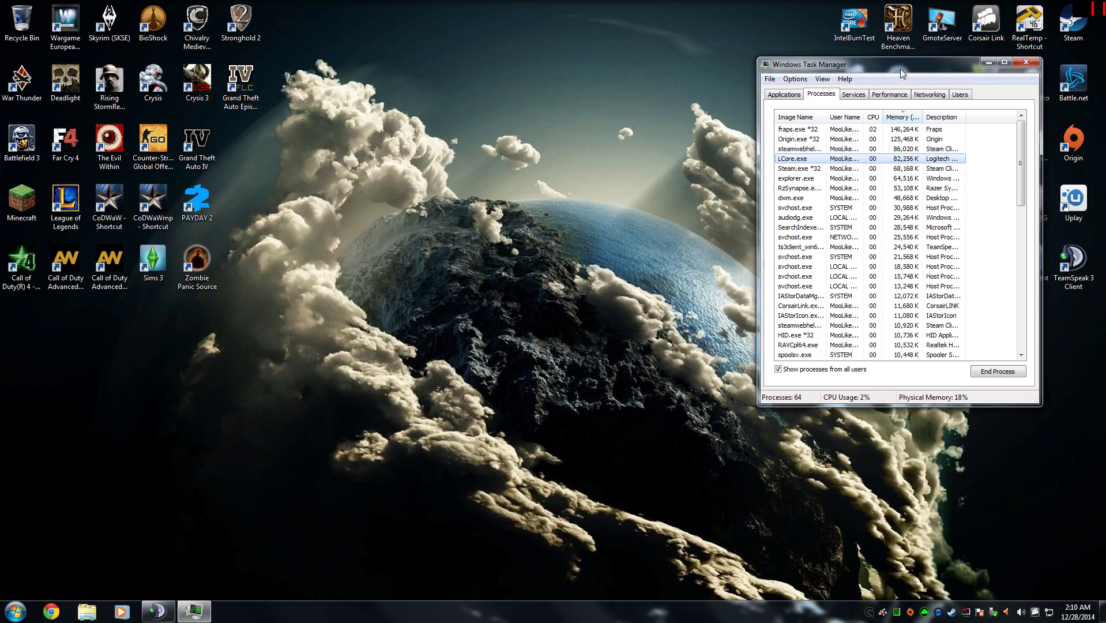